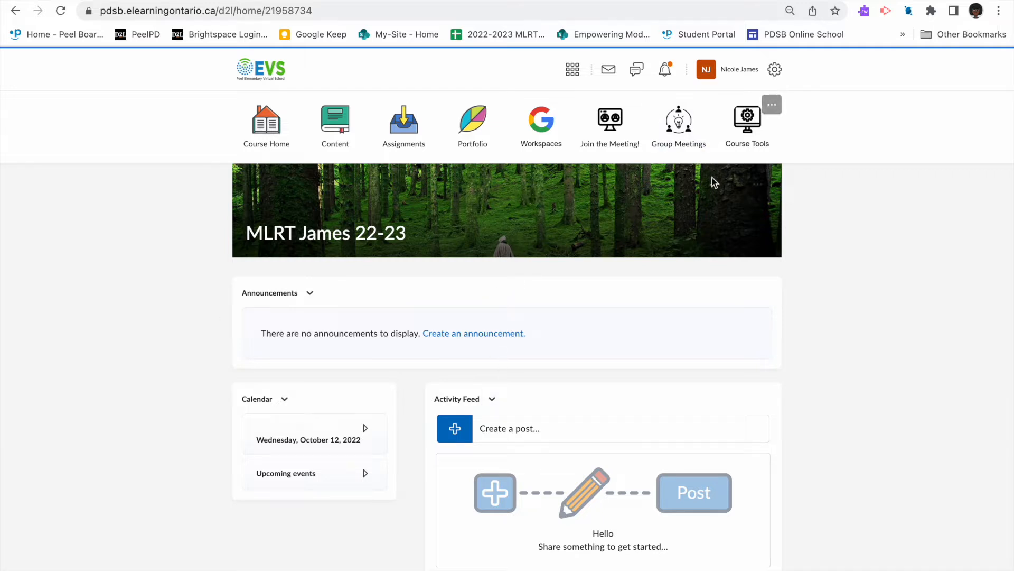
Step: Look at the course content units and open the course's Groups management page
click(335, 131)
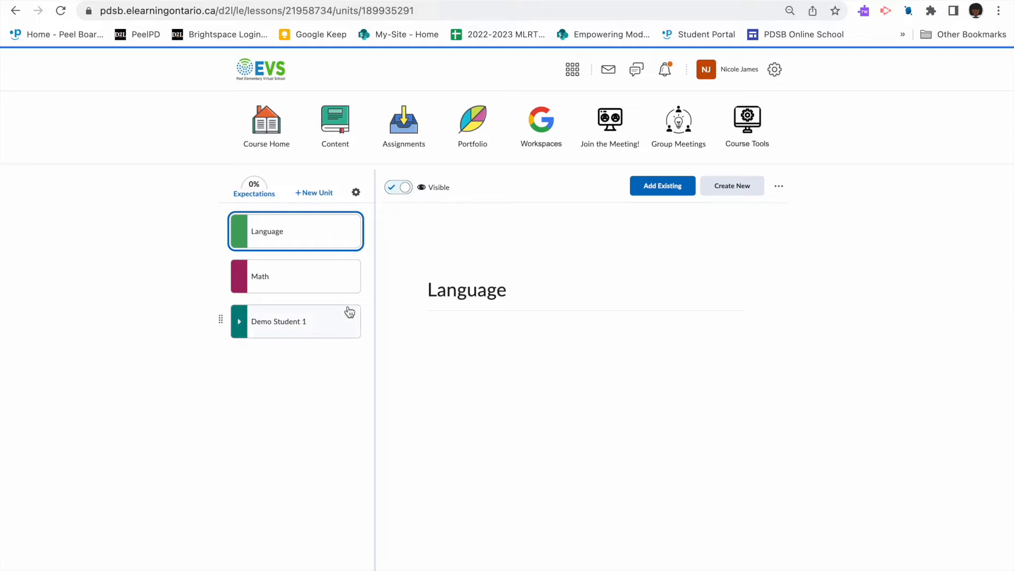
click(744, 128)
click(507, 249)
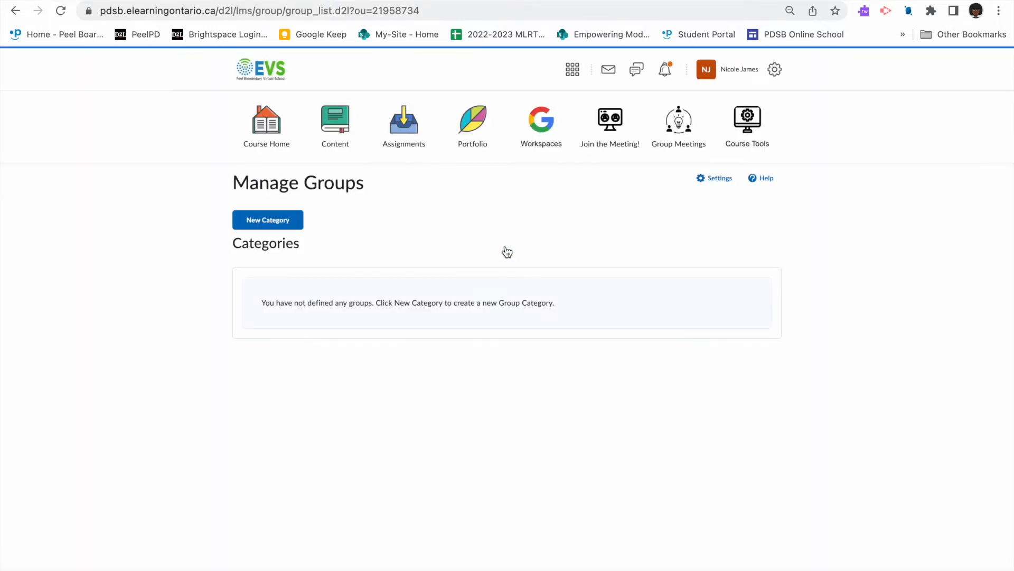
Step: Create and save a group category named Individual with the enrolment type Single user, member-specific groups
click(282, 228)
click(300, 259)
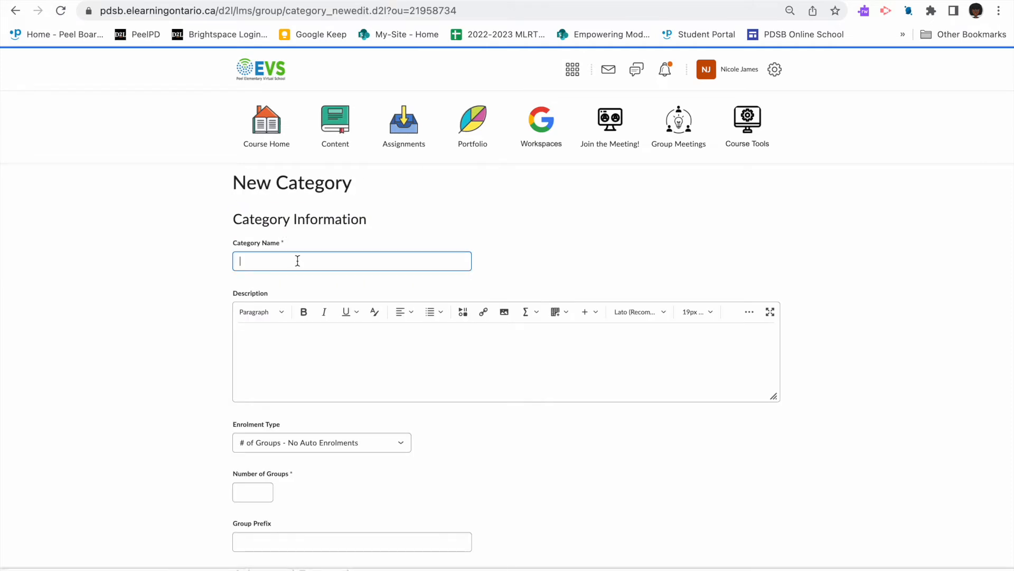
text(Individual)
scroll(391, 250, down, 3)
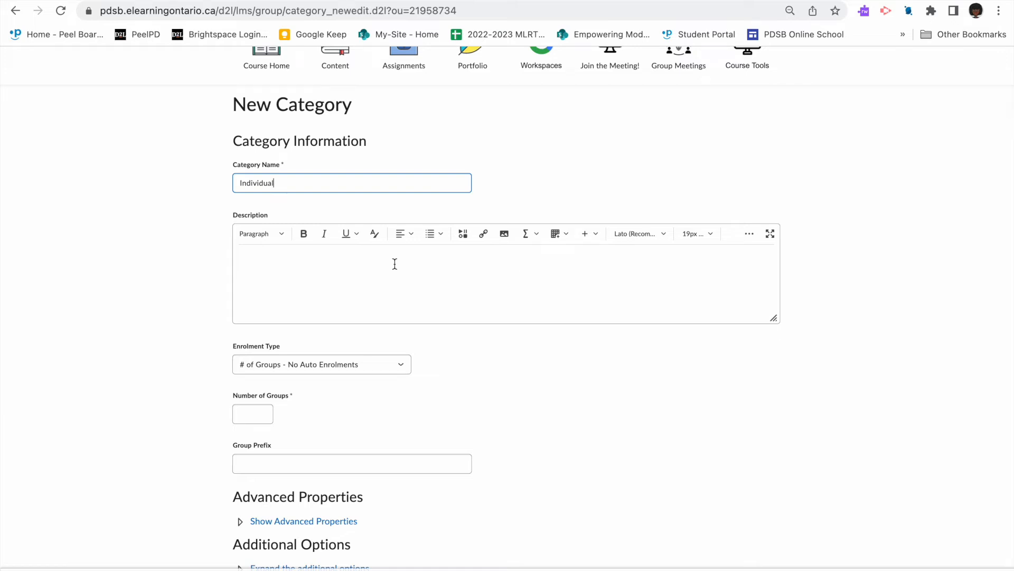
click(405, 369)
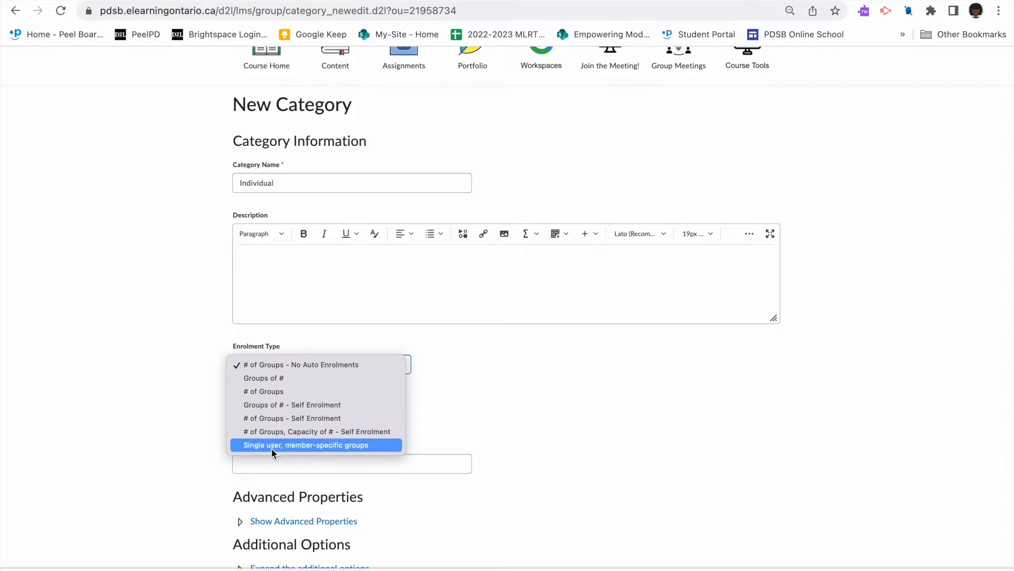
click(329, 448)
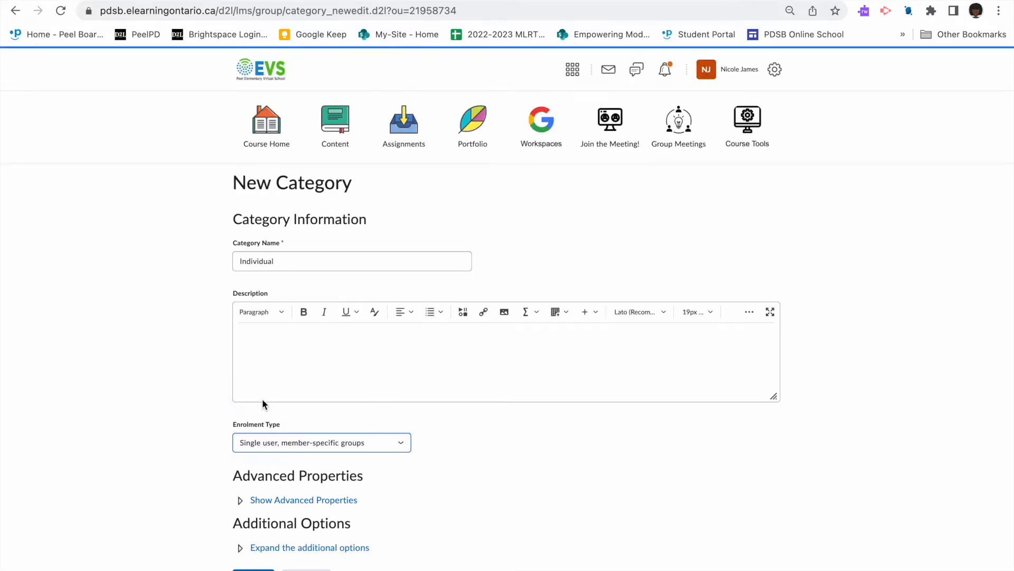
click(254, 569)
click(437, 194)
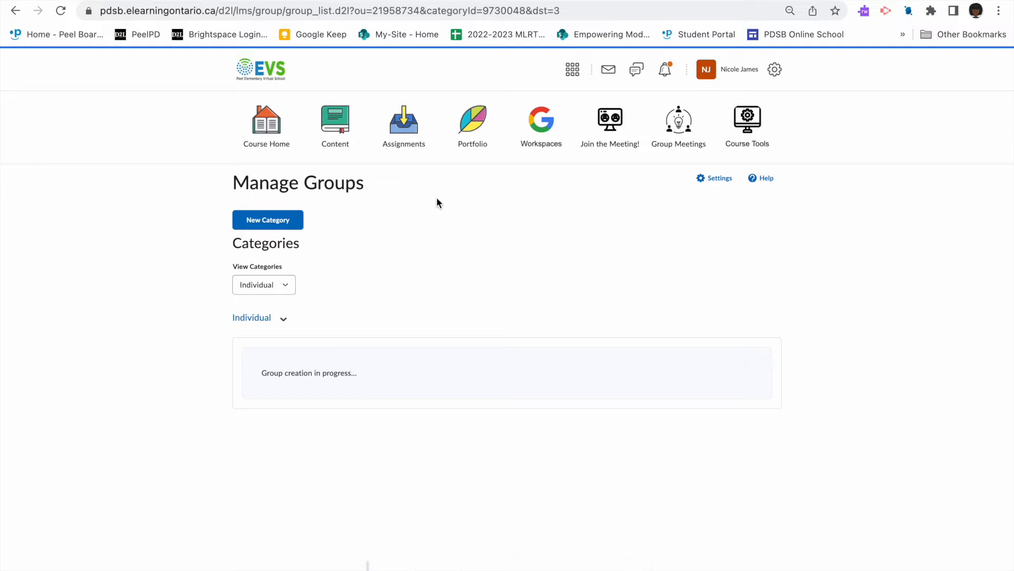
Step: Review the groups listed under the Individual category and the actions available for that category
scroll(503, 320, down, 1)
scroll(503, 322, down, 4)
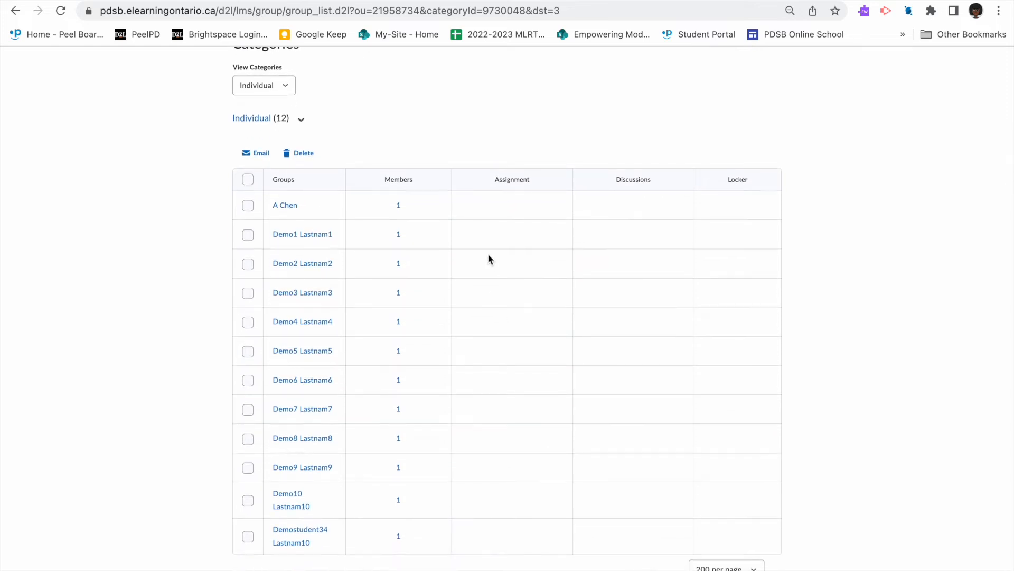
scroll(582, 95, up, 5)
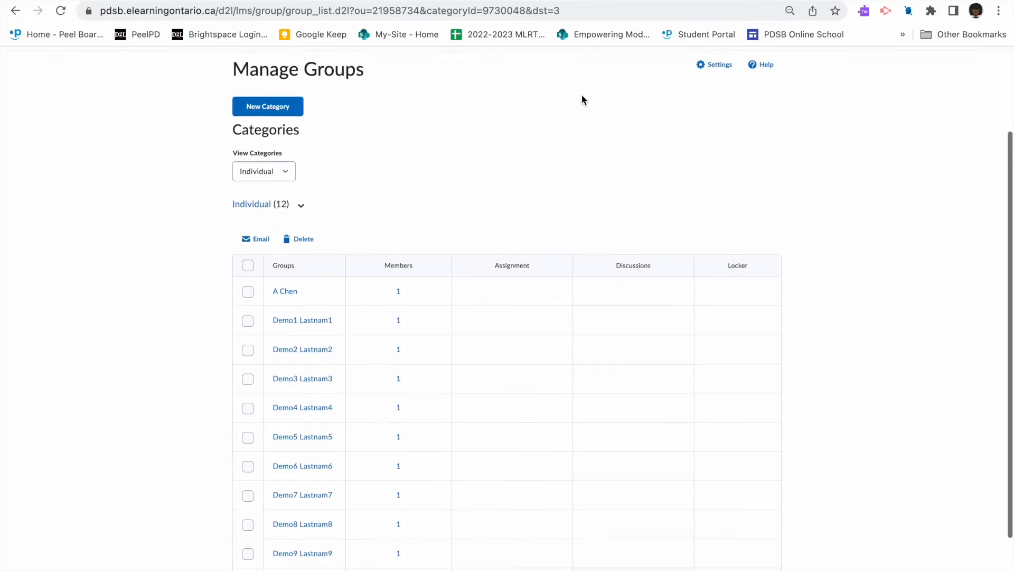
click(303, 319)
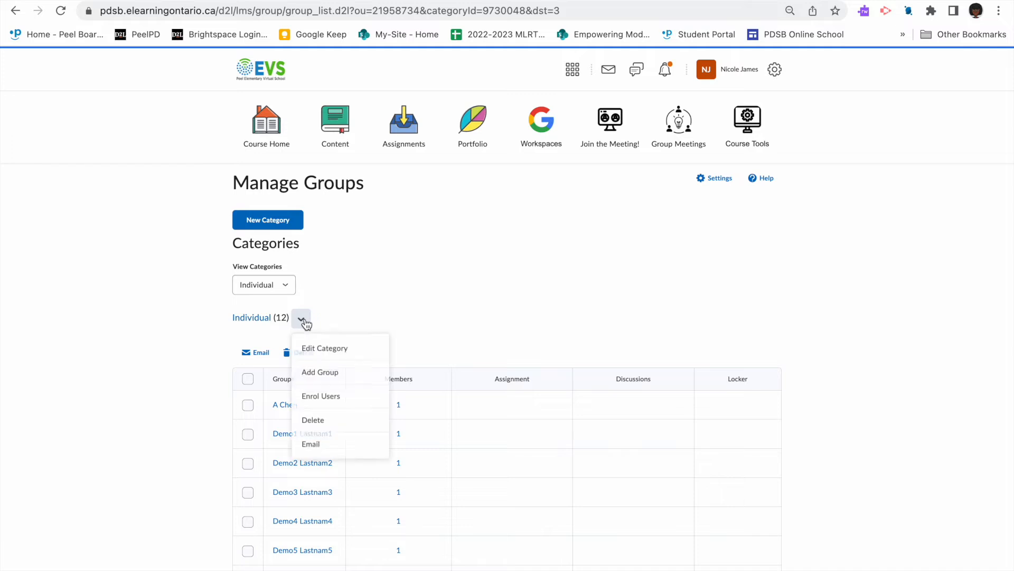
click(304, 321)
click(305, 322)
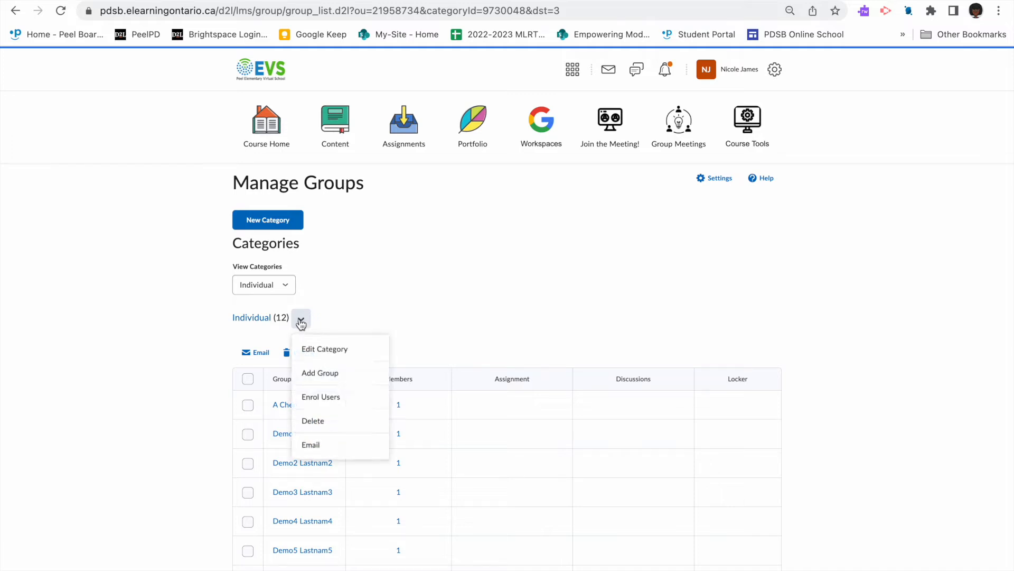
click(443, 286)
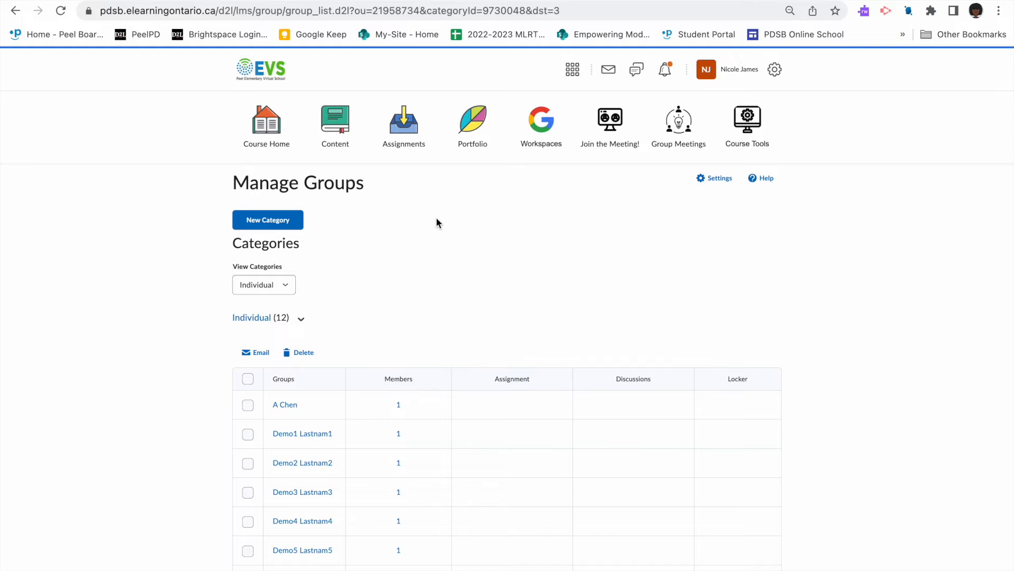
Step: Open the release conditions of the Demo Student 1 unit in the course content
click(343, 136)
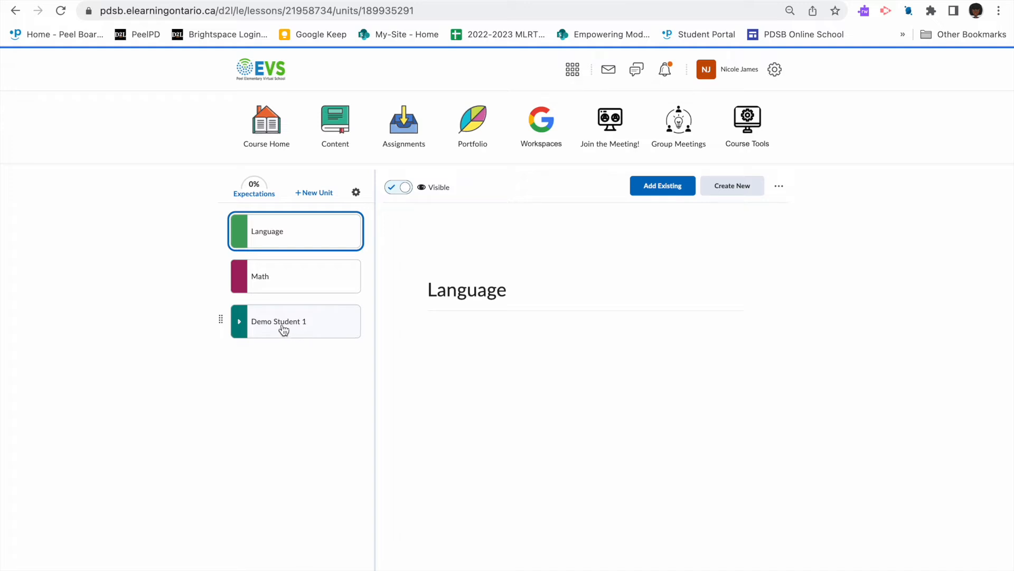
click(284, 330)
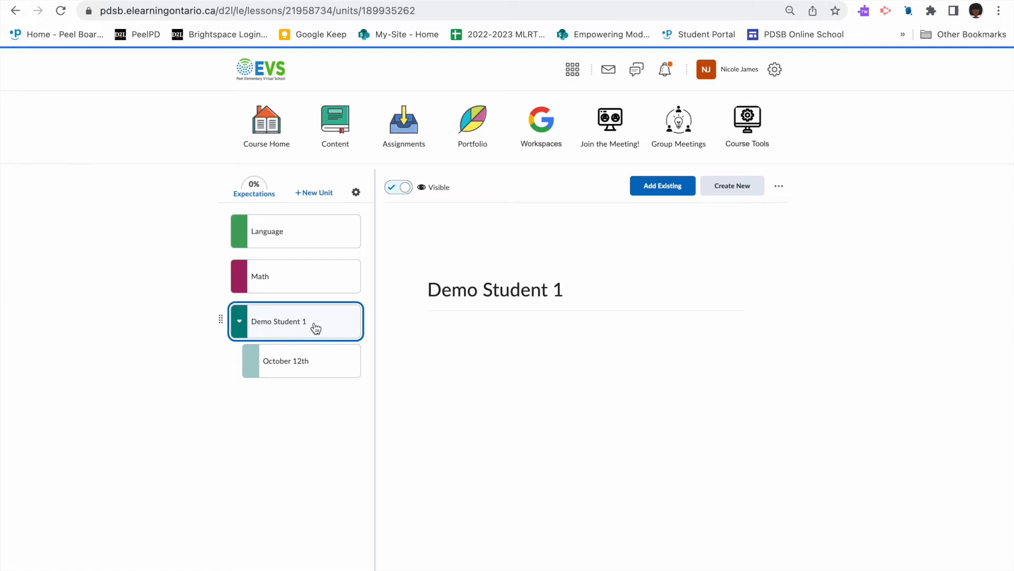
click(780, 188)
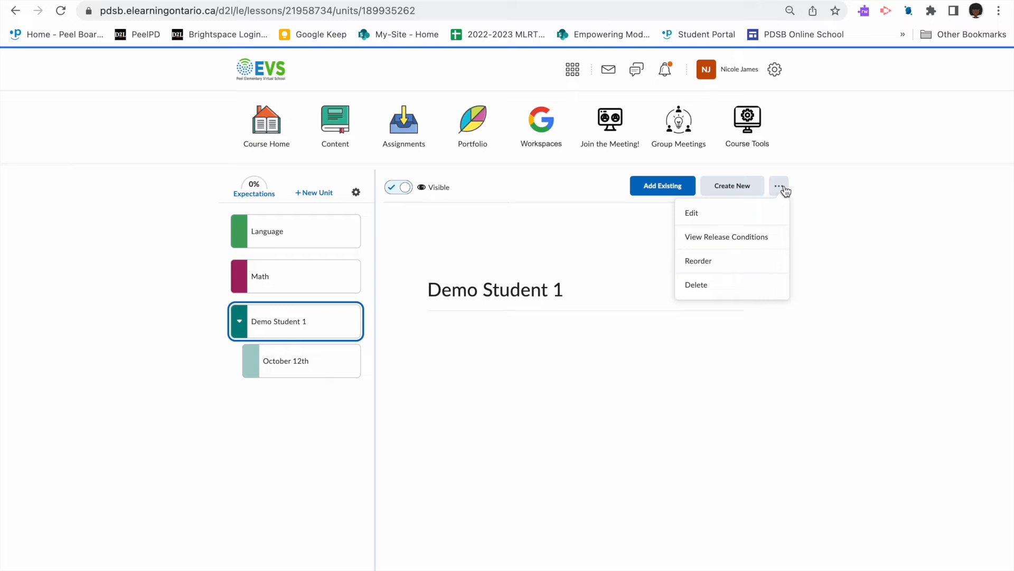
click(735, 241)
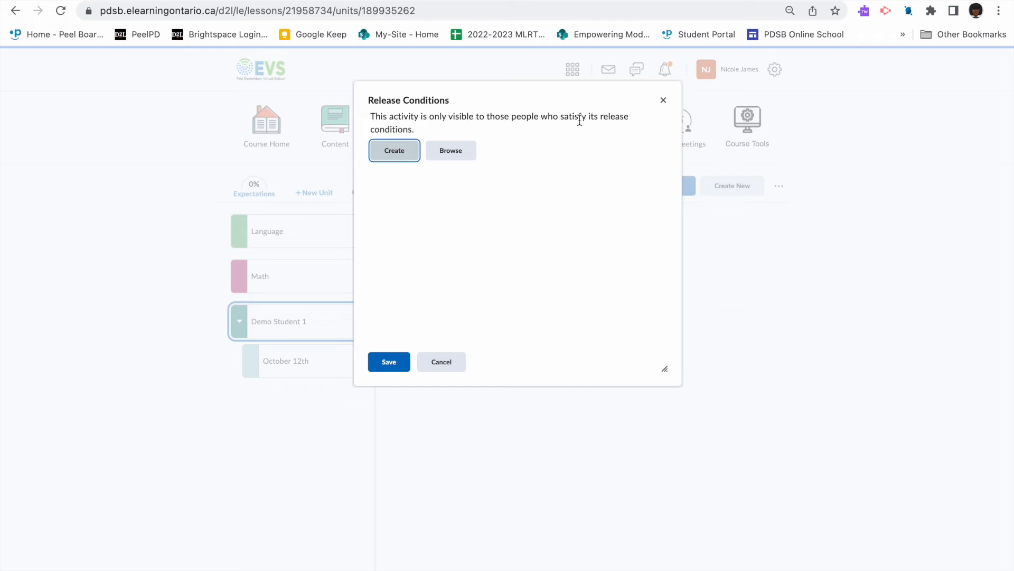
Step: Add a Group Enrolment release condition for the first demo student's individual group to the Demo Student 1 unit and save it
click(401, 157)
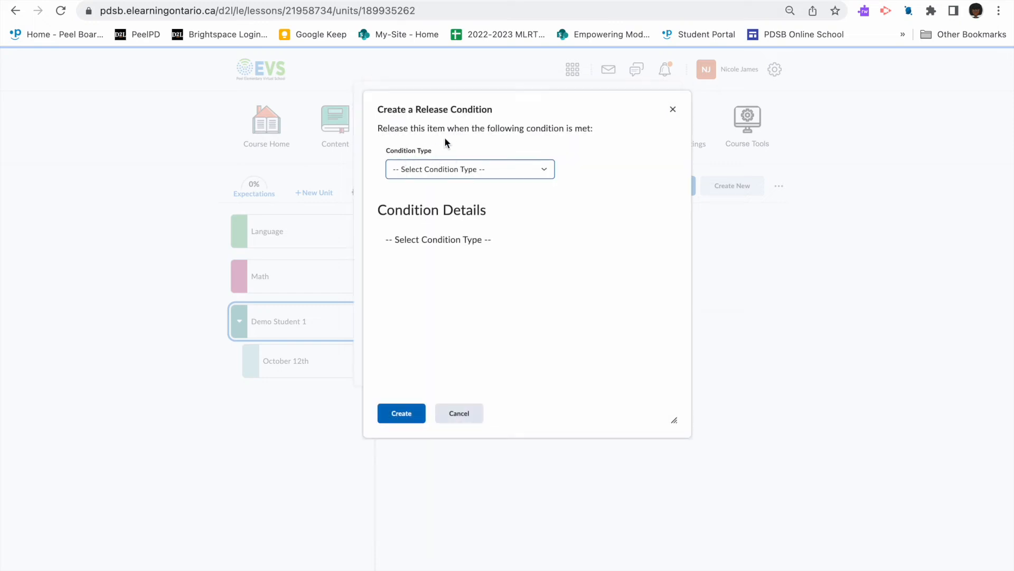
click(450, 171)
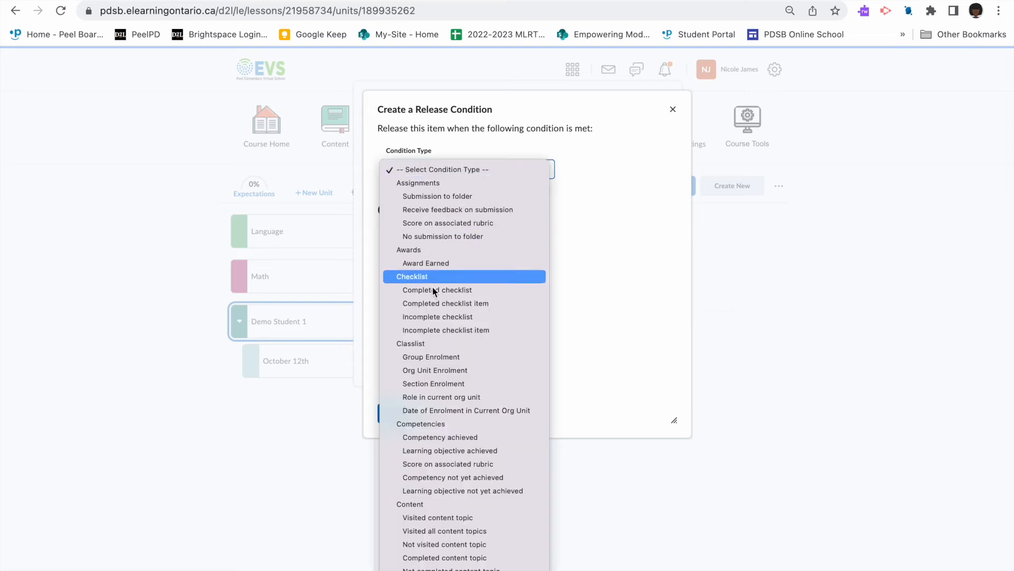
click(423, 358)
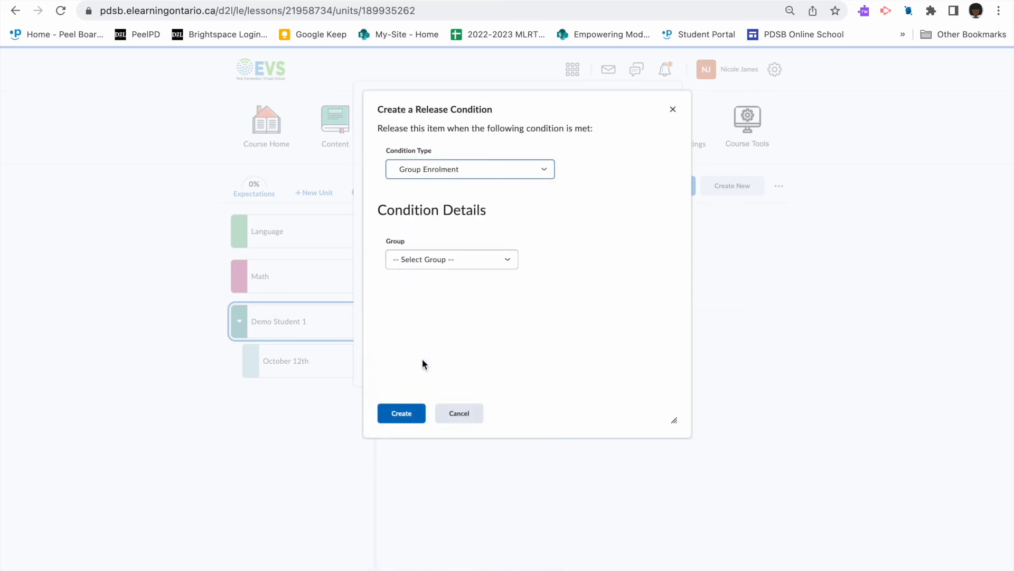
click(507, 262)
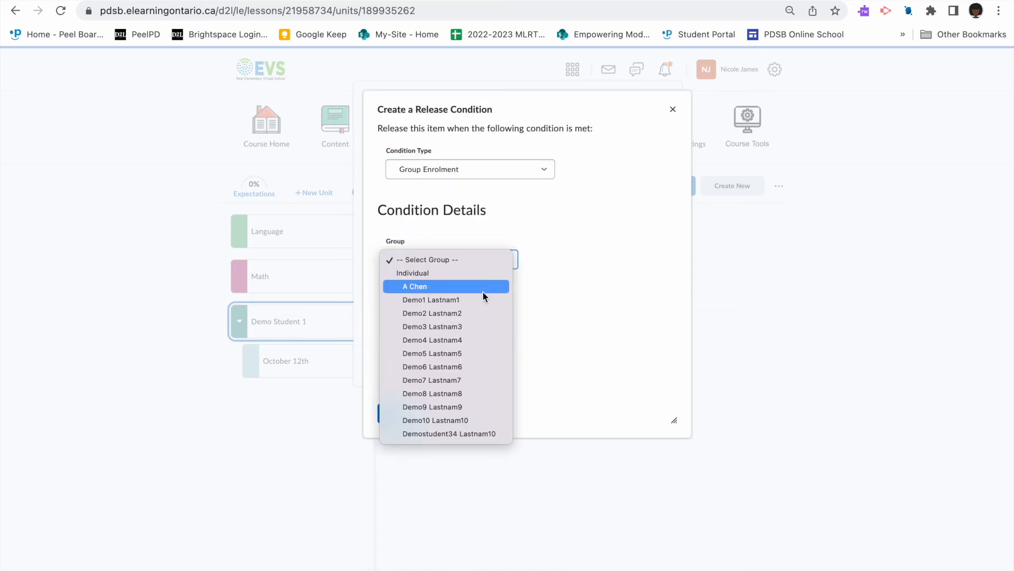
click(458, 309)
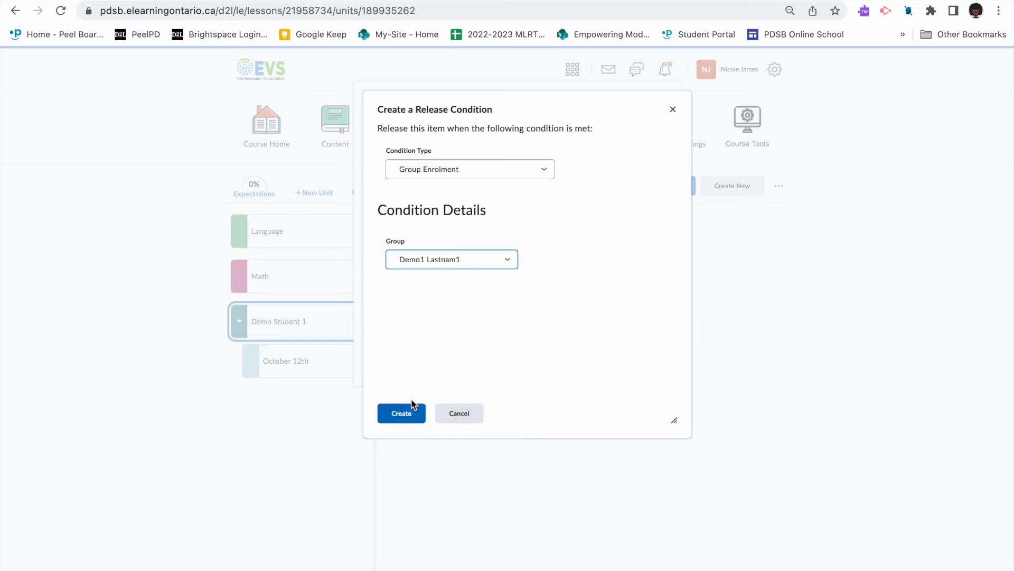
click(405, 419)
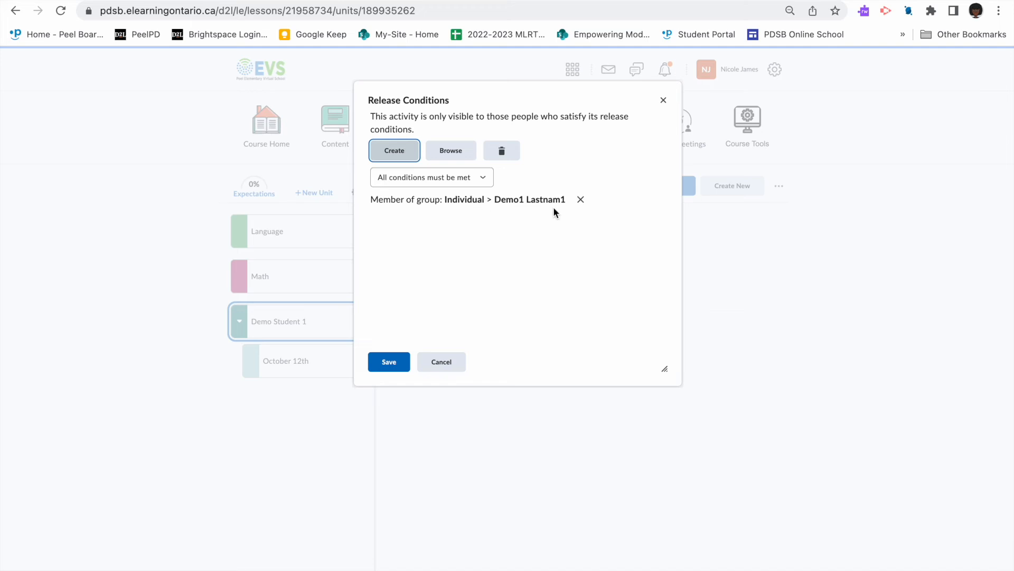
click(399, 365)
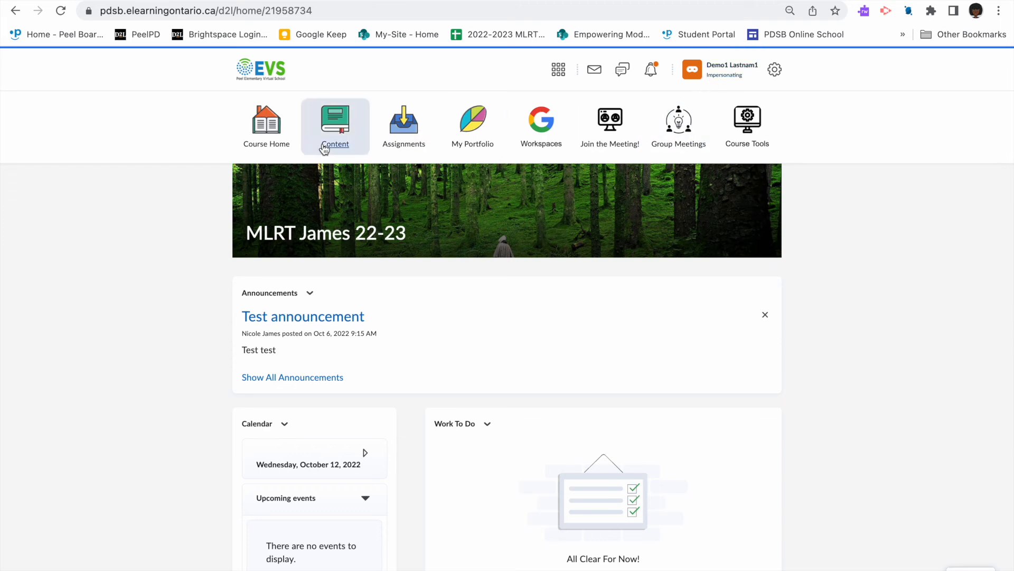
Step: Check the course content as the impersonated first demo student and expand the Demo Student 1 unit
click(333, 130)
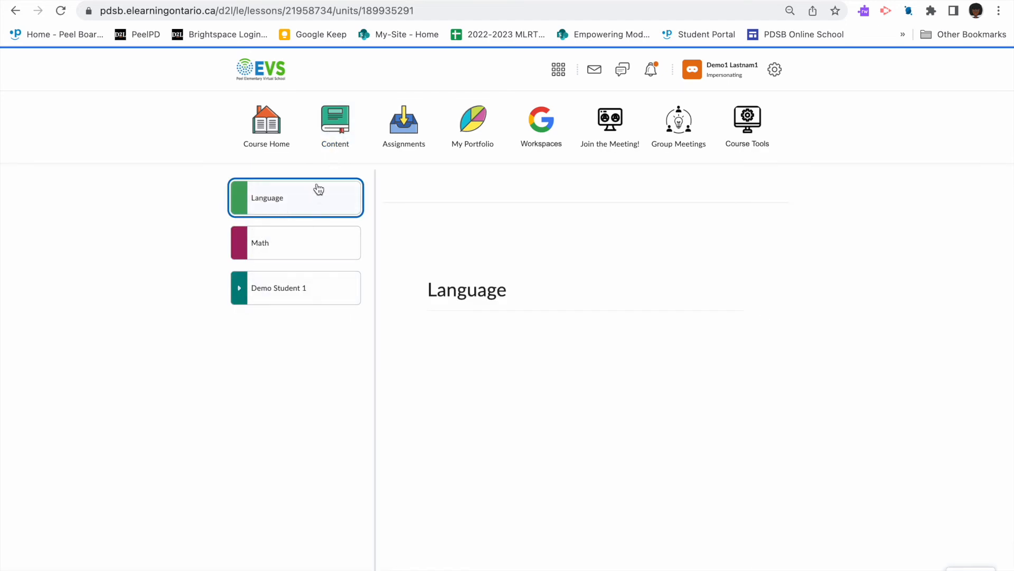
click(239, 297)
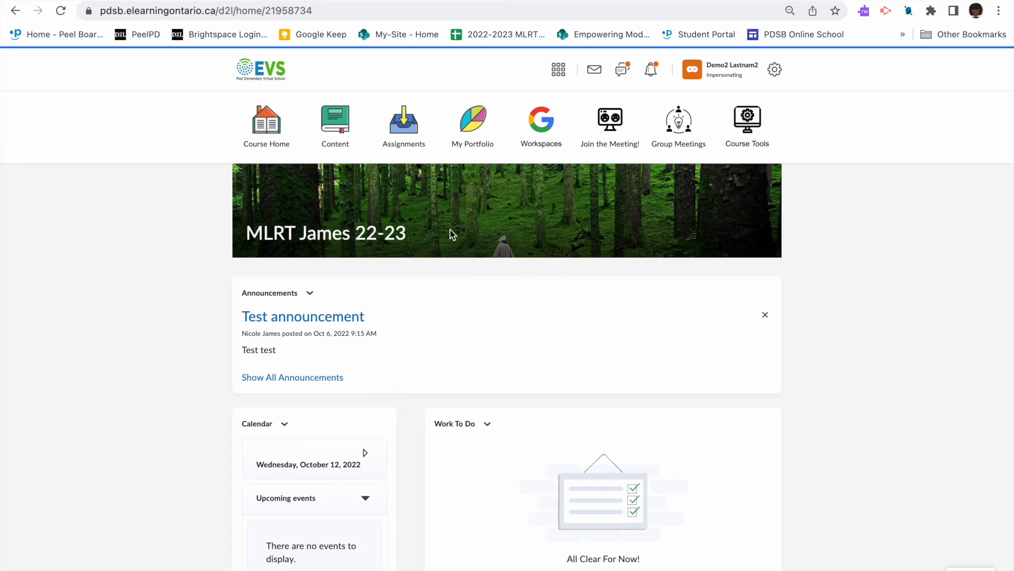
Step: Check which content units the impersonated second demo student sees and end the impersonation
click(339, 128)
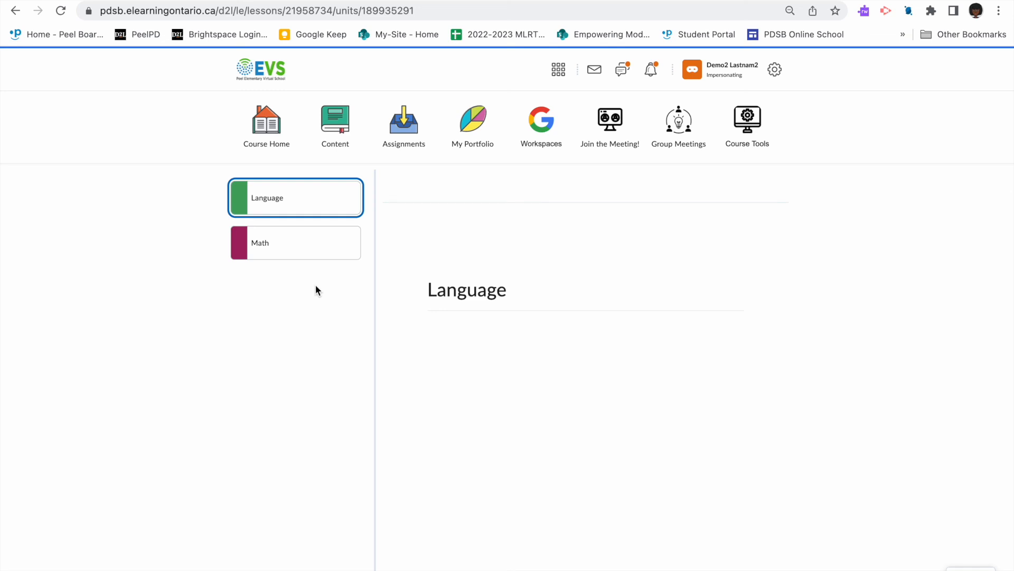
click(734, 69)
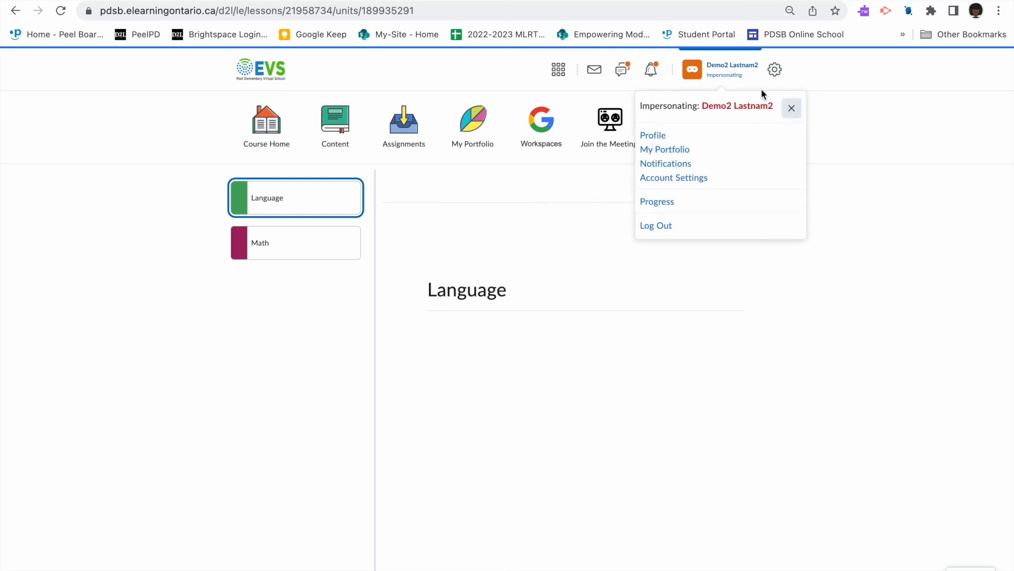
click(791, 109)
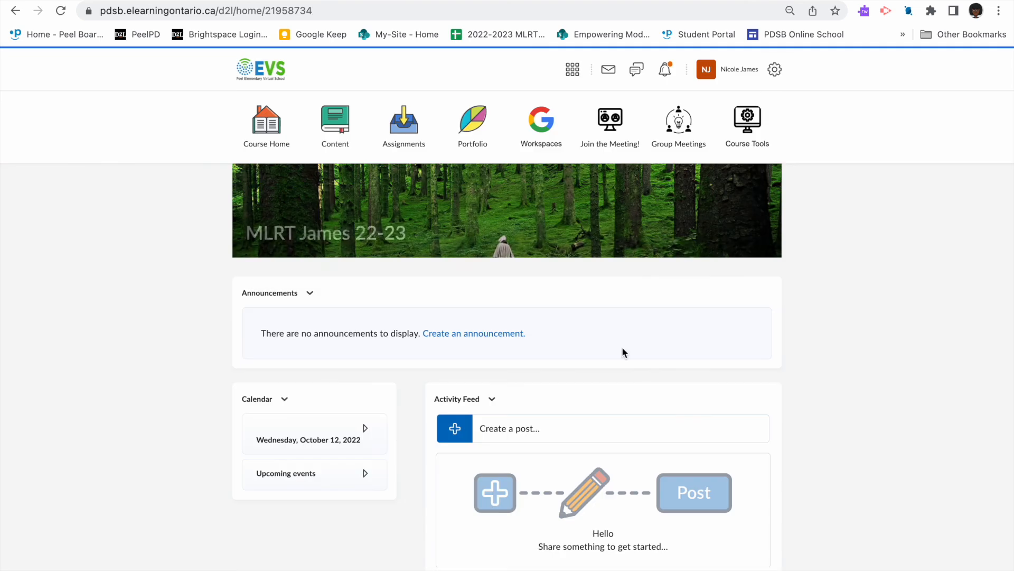